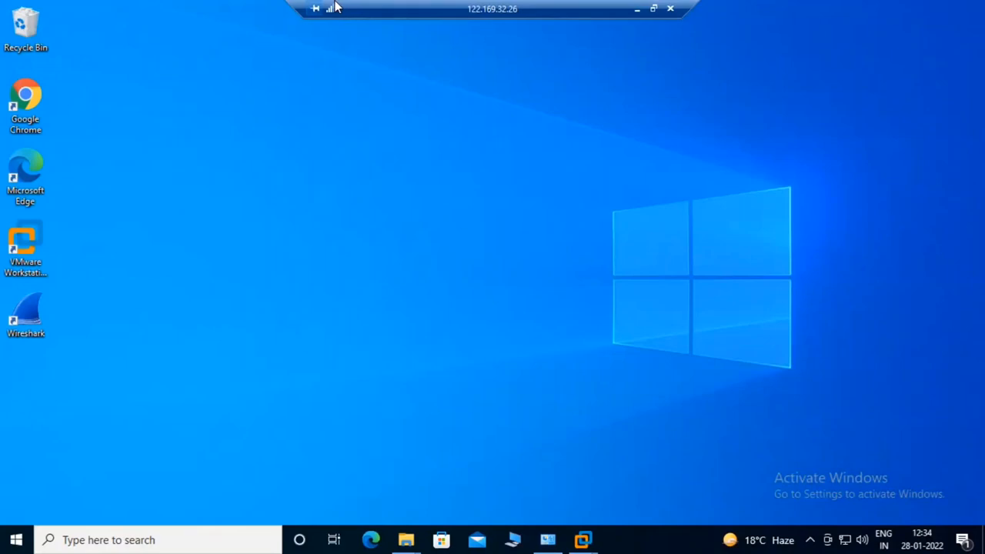
Step: Refresh the Windows desktop and launch Google Chrome
{"action": "right_click", "coordinate": [556, 309]}
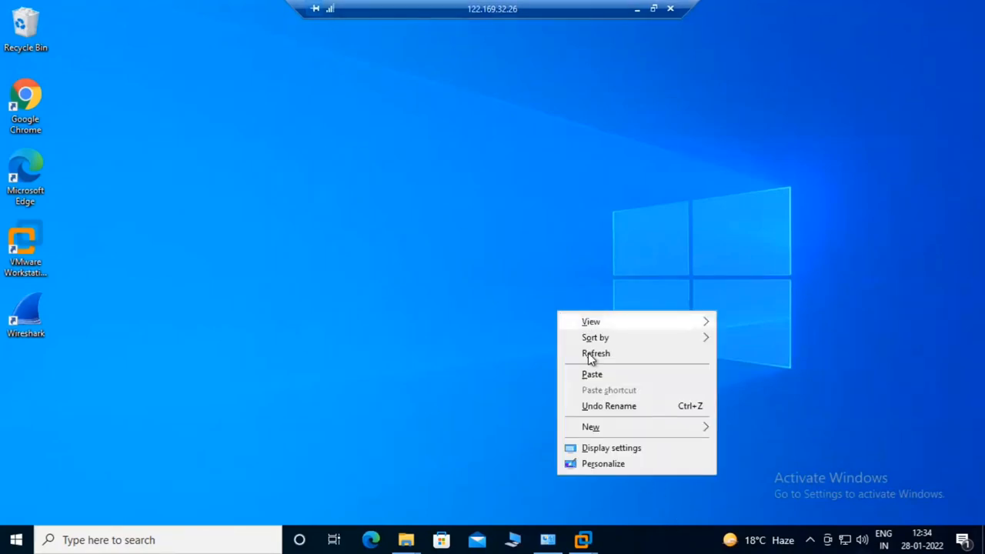
{"action": "left_click", "coordinate": [589, 360]}
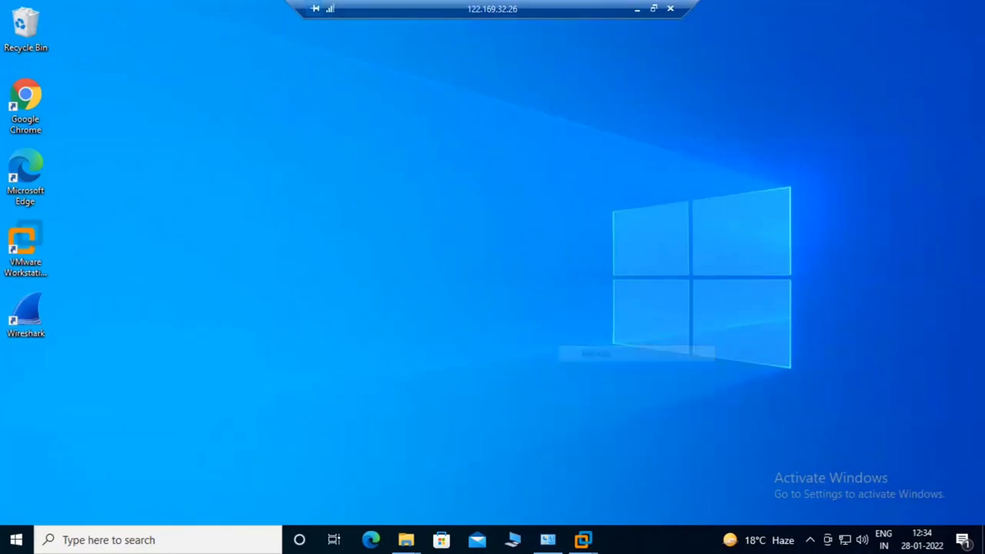
{"action": "double_click", "coordinate": [26, 104]}
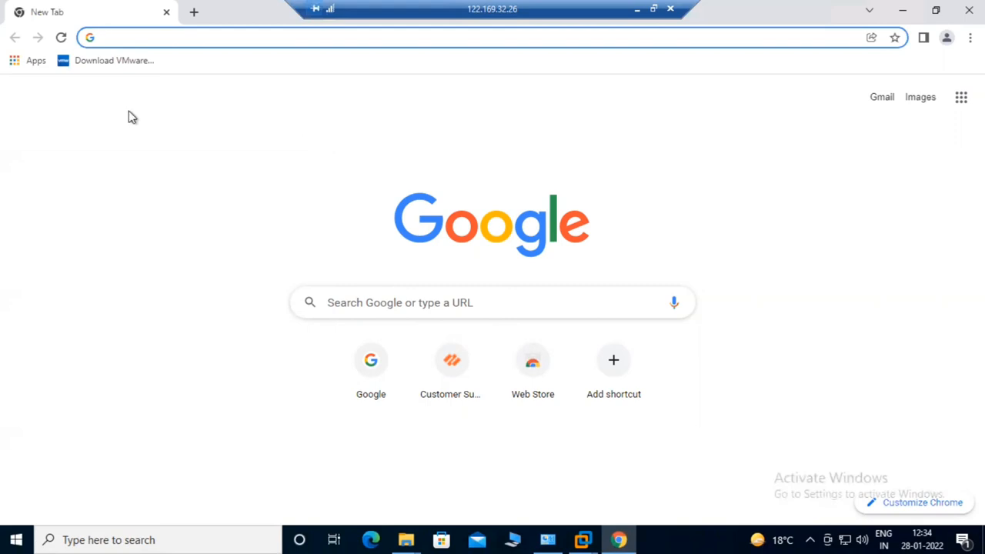
Step: Search Google for 'palo alto support portal' and show the results
{"action": "left_click", "coordinate": [371, 362]}
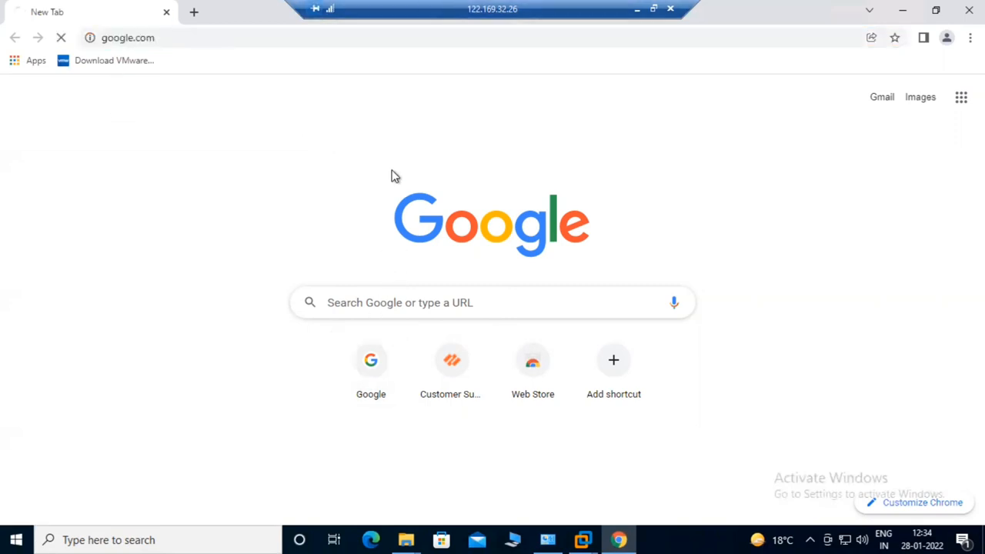
{"action": "left_click", "coordinate": [343, 206]}
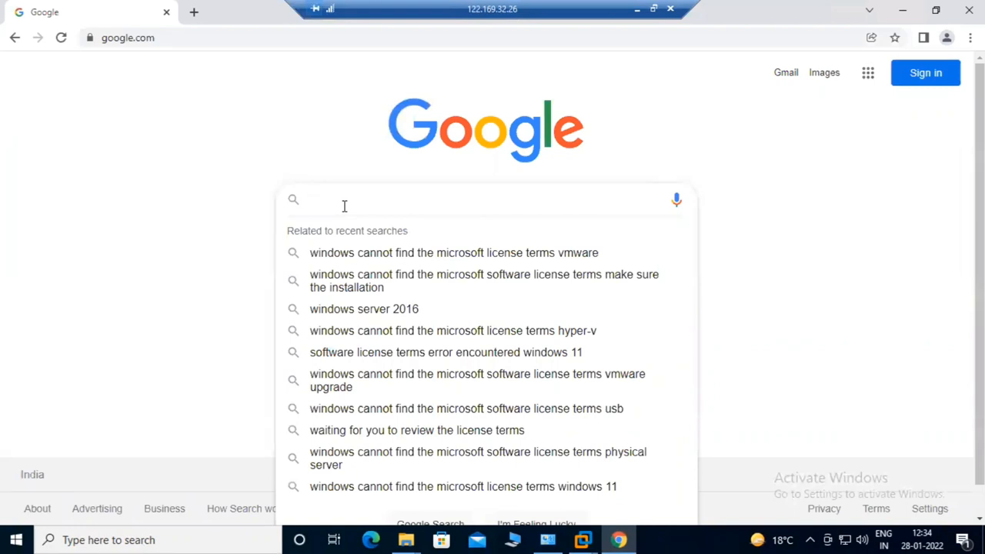
{"action": "type", "text": "hi"}
{"action": "key", "text": "BackSpace"}
{"action": "key", "text": "BackSpace"}
{"action": "type", "text": "pa"}
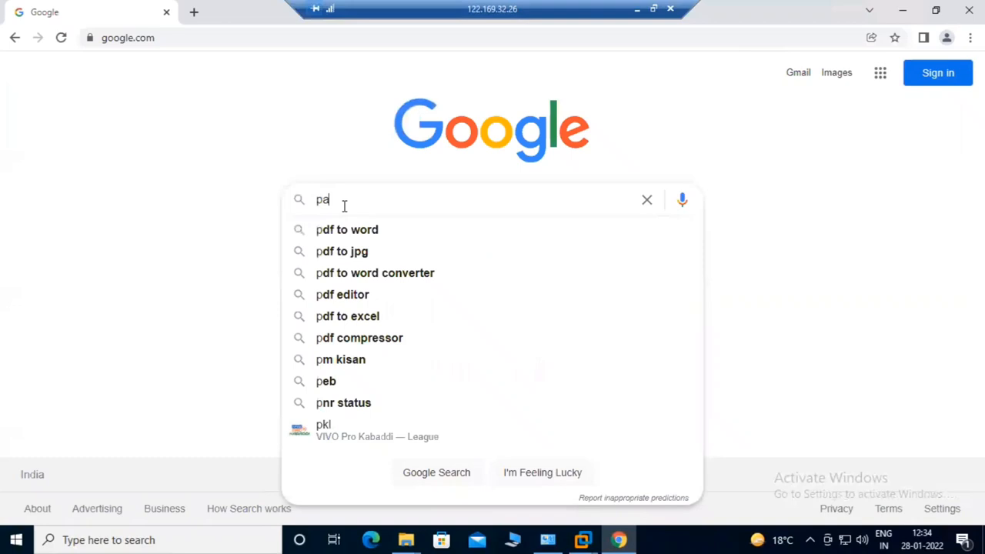
{"action": "type", "text": "lo"}
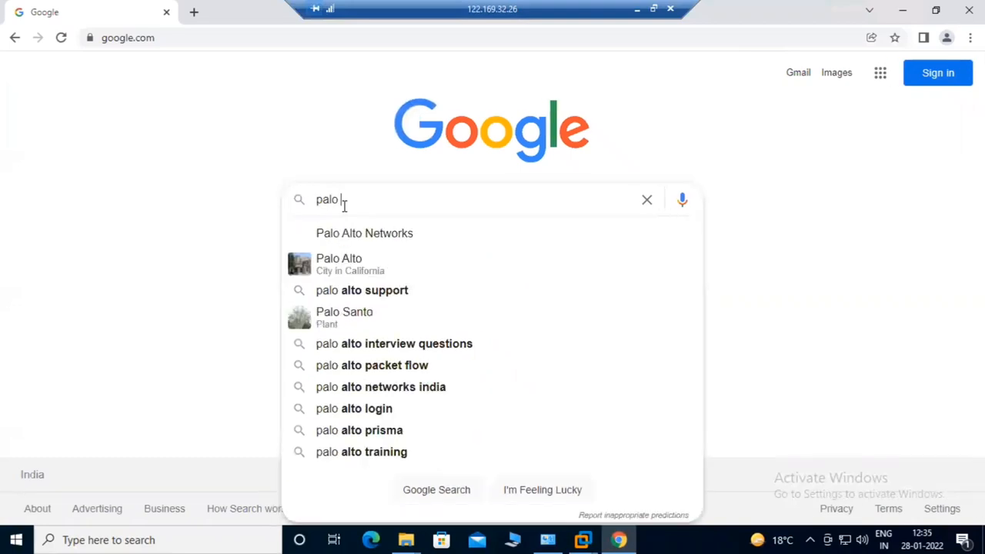
{"action": "type", "text": " alt"}
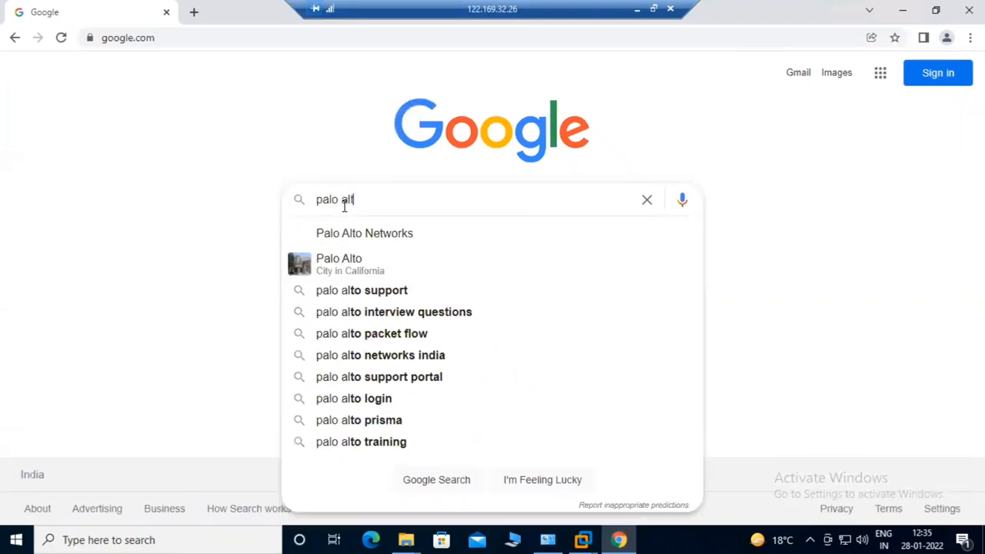
{"action": "type", "text": "o"}
{"action": "key", "text": "Down"}
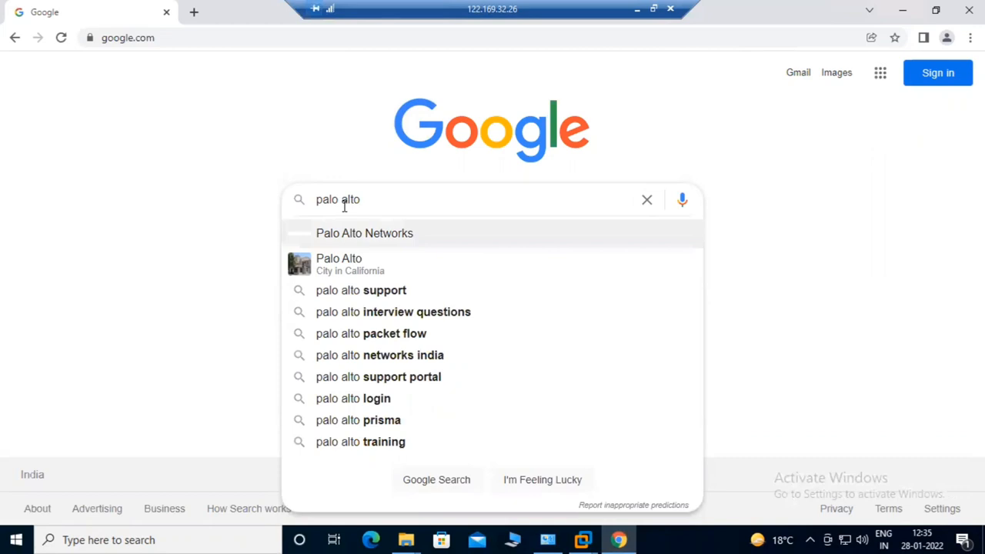
{"action": "type", "text": " supp"}
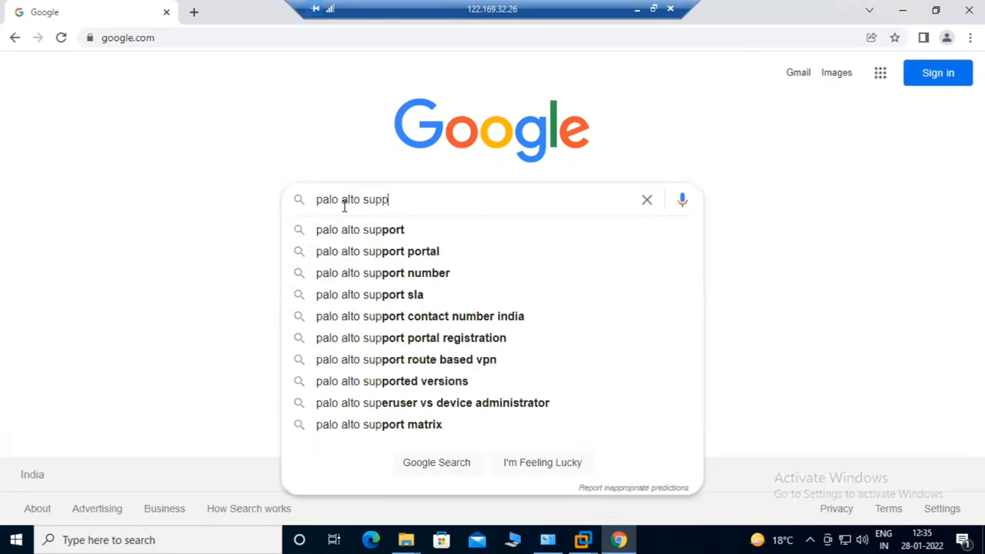
{"action": "type", "text": "ort"}
{"action": "key", "text": "Down"}
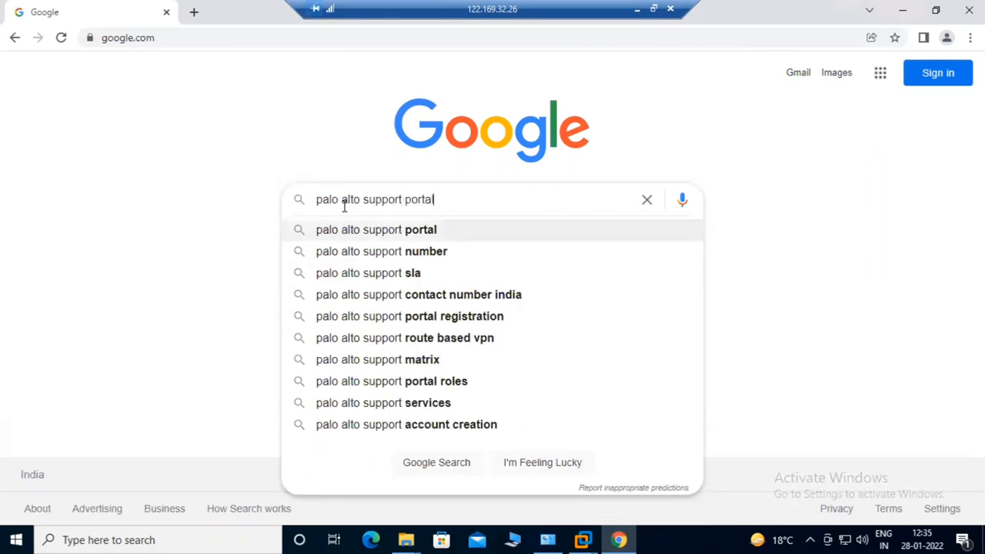
{"action": "key", "text": "Return"}
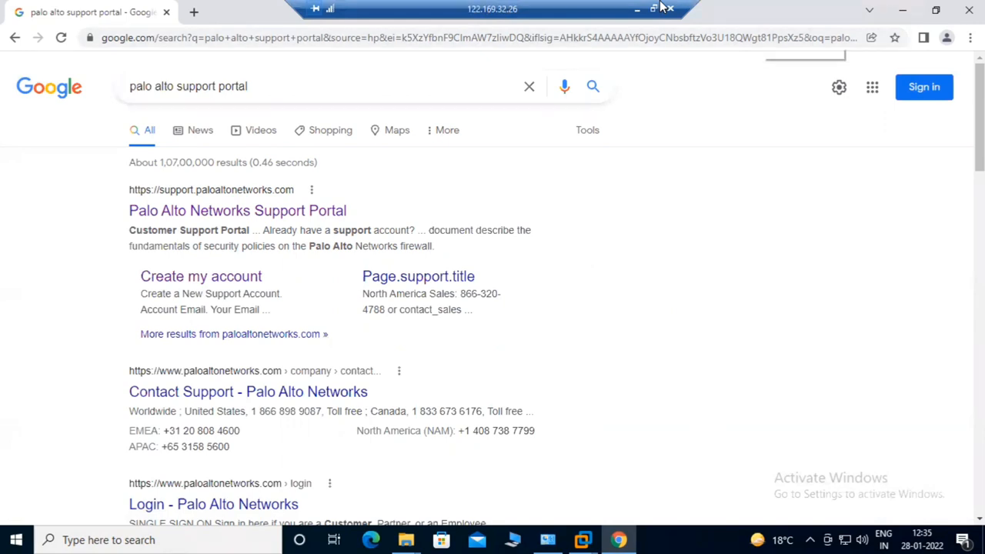
Step: Open the Palo Alto Networks Support Portal result and go to Create my account
{"action": "left_click", "coordinate": [237, 211]}
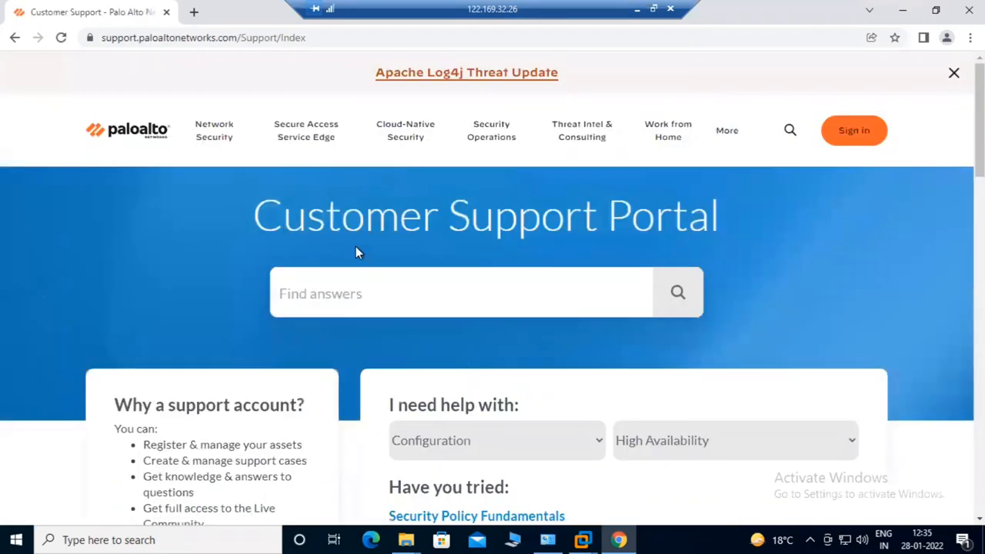
{"action": "scroll", "coordinate": [358, 326], "scroll_direction": "down", "scroll_amount": 4}
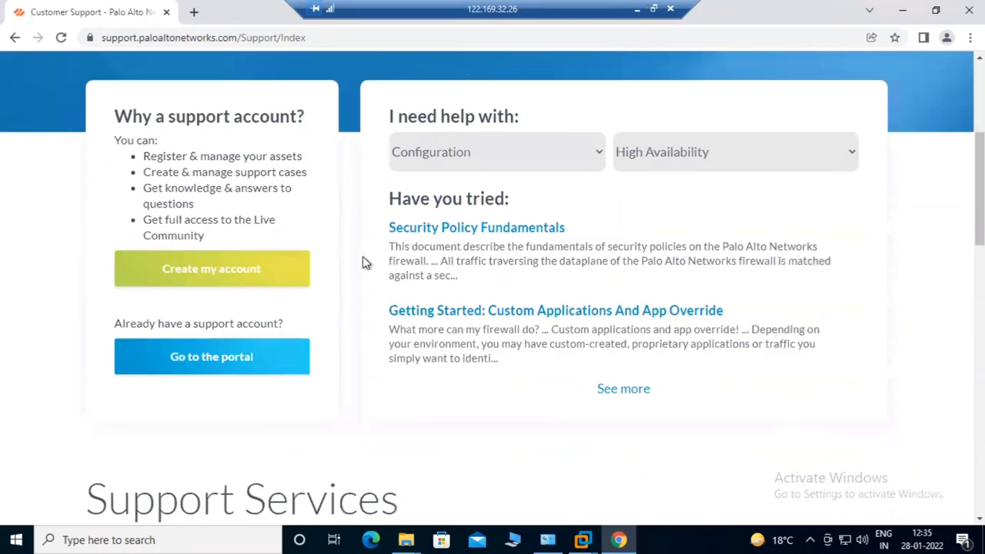
{"action": "left_click", "coordinate": [222, 268]}
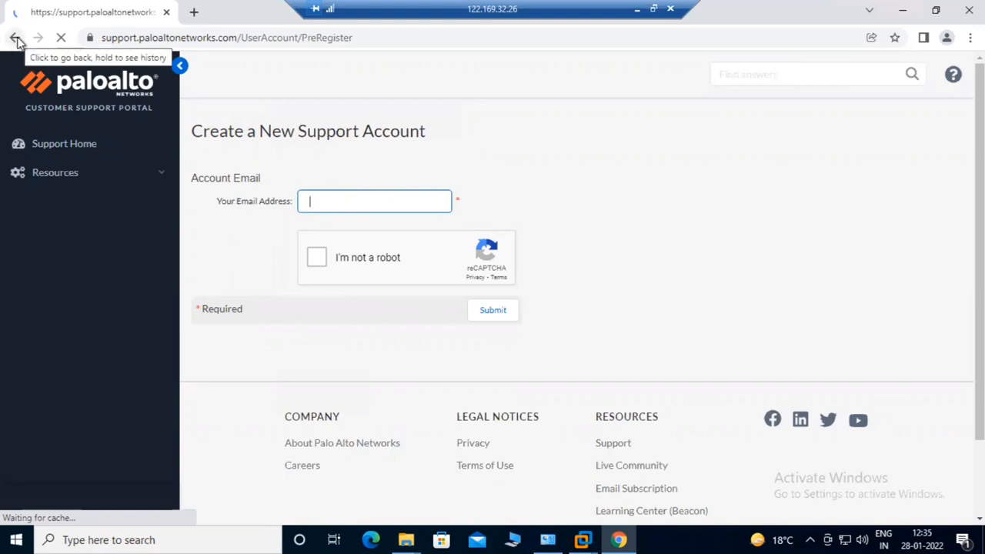
Step: Go back to the support portal and reach the signed-in Support Home dashboard
{"action": "left_click", "coordinate": [15, 39]}
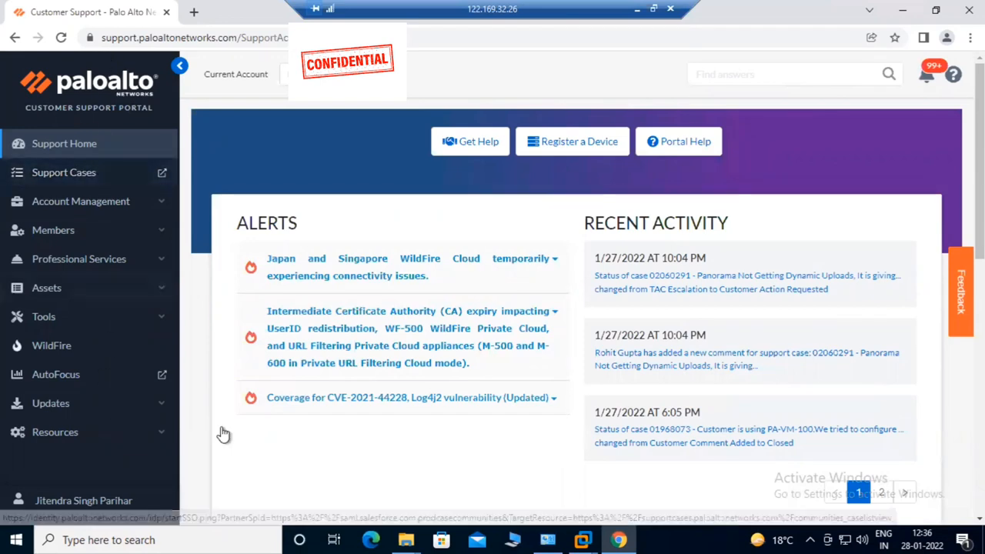
Step: Expand Updates in the sidebar and show Software Updates for the PA-220 platform
{"action": "left_click", "coordinate": [81, 407]}
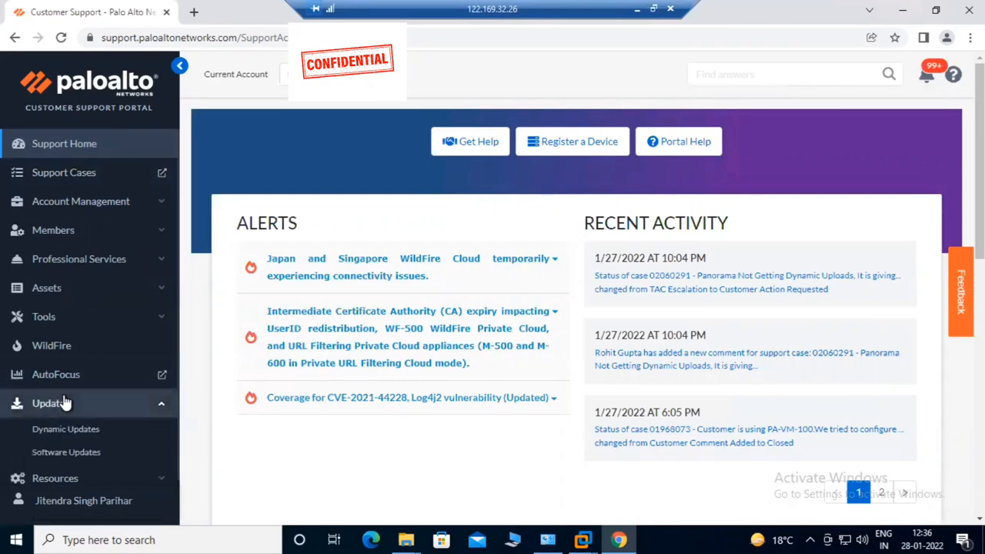
{"action": "left_click", "coordinate": [65, 447]}
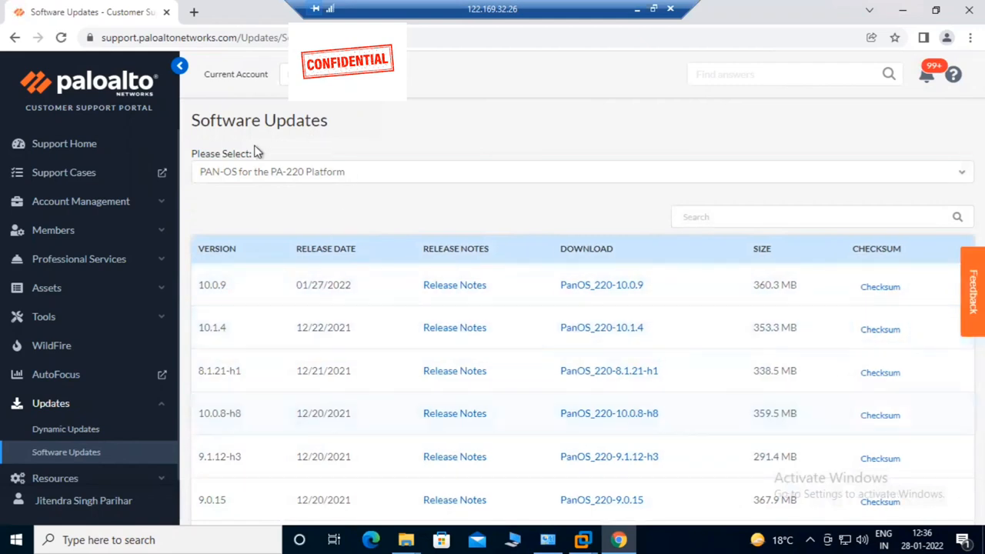
Step: List PAN-OS for VM-Series Base Images and start downloading PA-VM-ESX-10.1.3.ova
{"action": "left_click", "coordinate": [307, 173]}
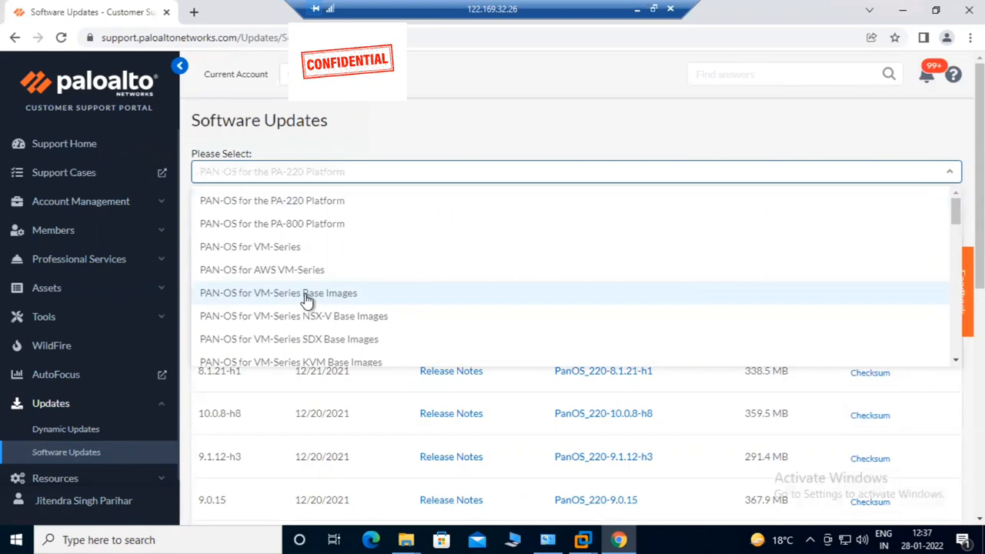
{"action": "left_click", "coordinate": [368, 302]}
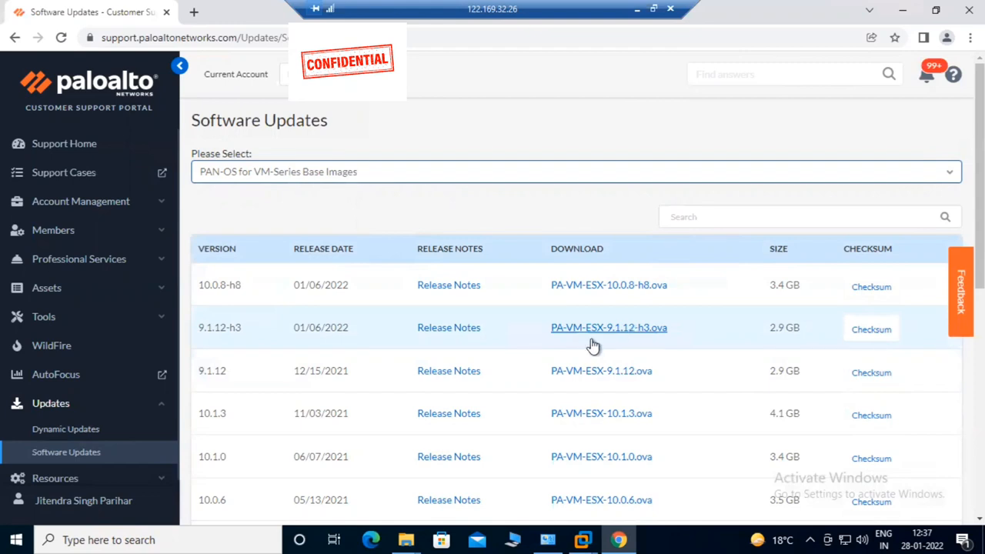
{"action": "scroll", "coordinate": [247, 389], "scroll_direction": "down", "scroll_amount": 1}
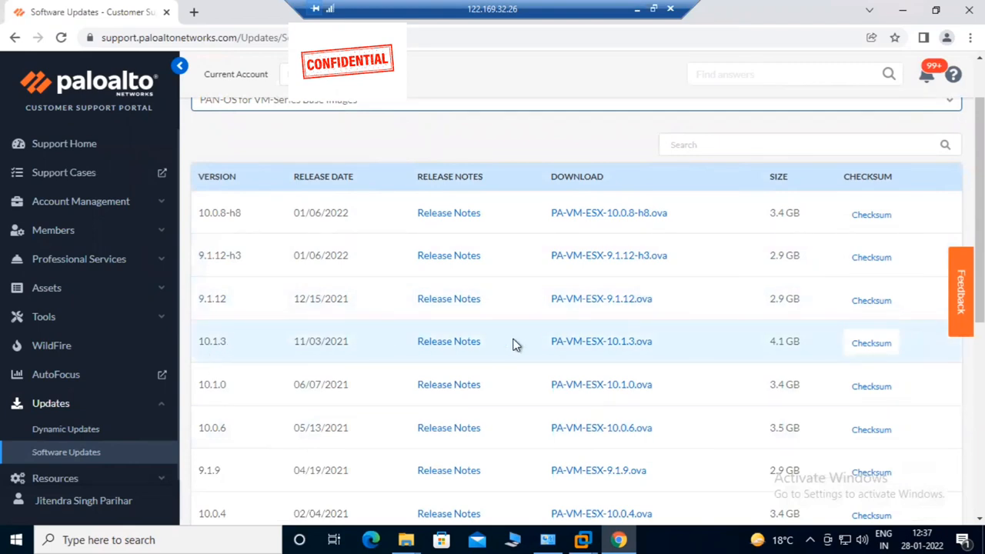
{"action": "left_click", "coordinate": [601, 342]}
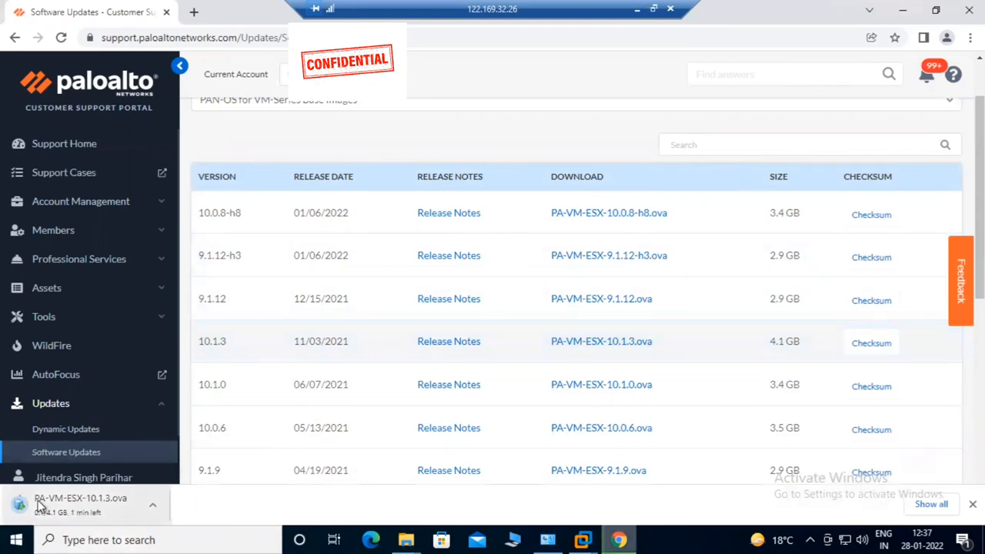
Step: Pause the PA-VM-ESX-10.1.3.ova download from Chrome's download bar
{"action": "right_click", "coordinate": [42, 517]}
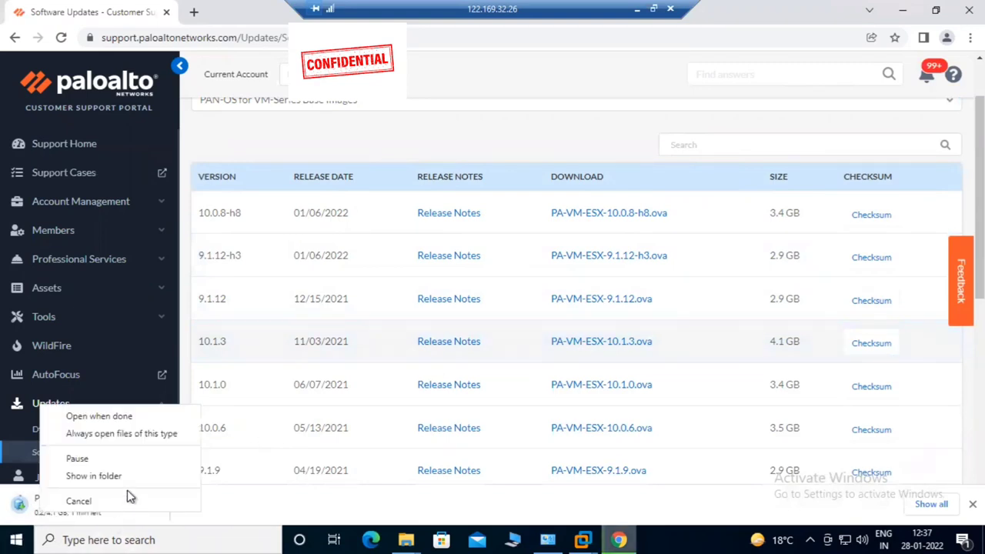
{"action": "left_click", "coordinate": [66, 456]}
{"action": "scroll", "coordinate": [688, 357], "scroll_direction": "up", "scroll_amount": 3}
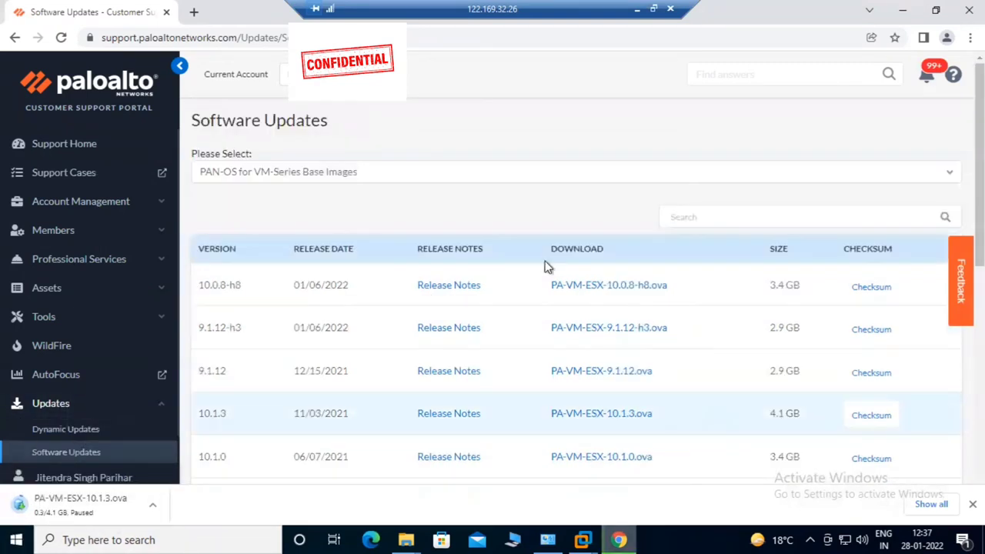
Step: Switch the Software Updates list to PAN-OS for AWS VM-Series releases
{"action": "left_click", "coordinate": [330, 171]}
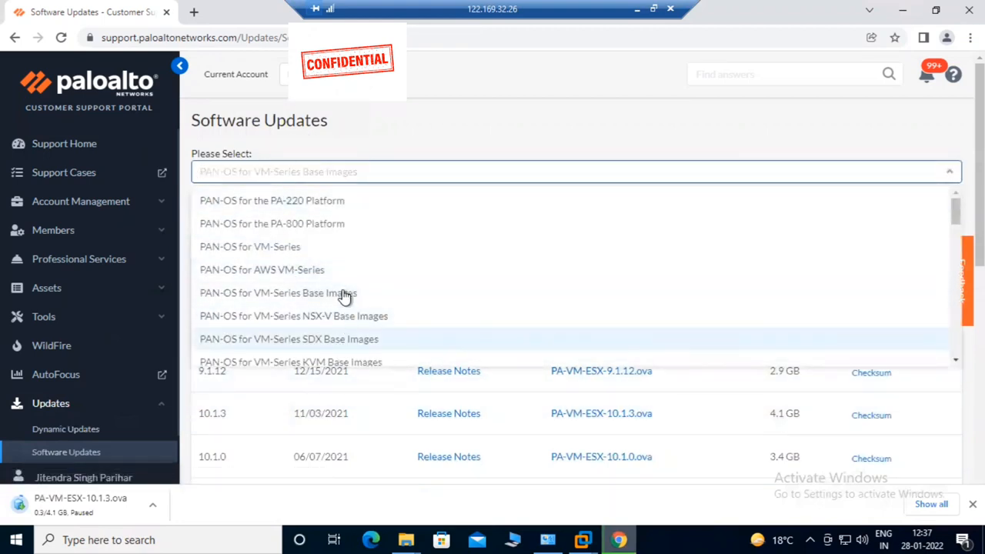
{"action": "scroll", "coordinate": [308, 254], "scroll_direction": "down", "scroll_amount": 2}
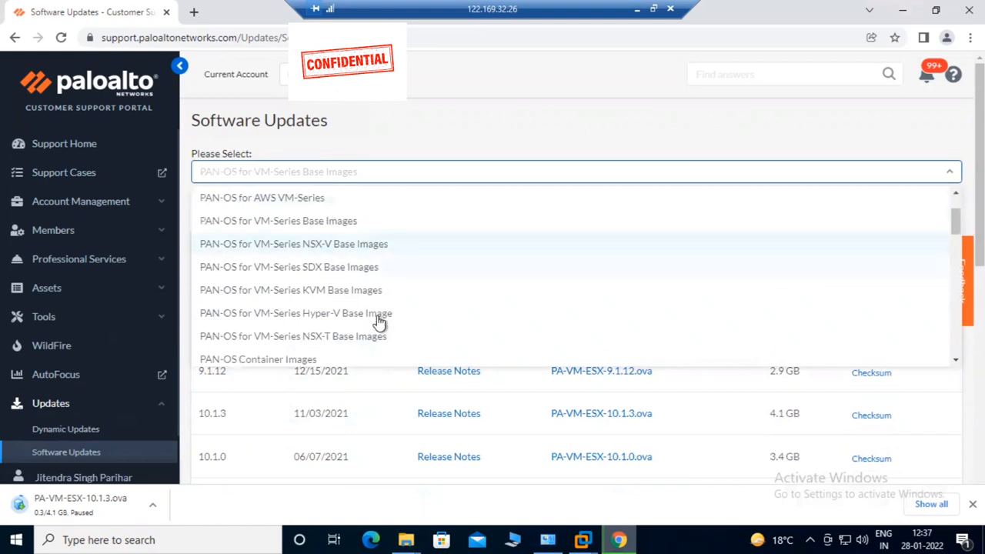
{"action": "scroll", "coordinate": [338, 292], "scroll_direction": "down", "scroll_amount": 2}
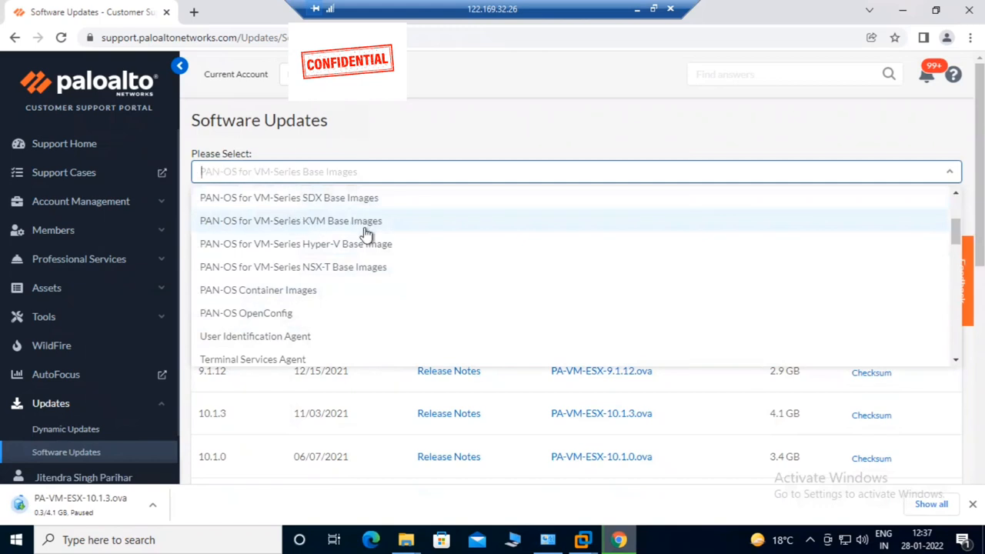
{"action": "scroll", "coordinate": [357, 246], "scroll_direction": "up", "scroll_amount": 4}
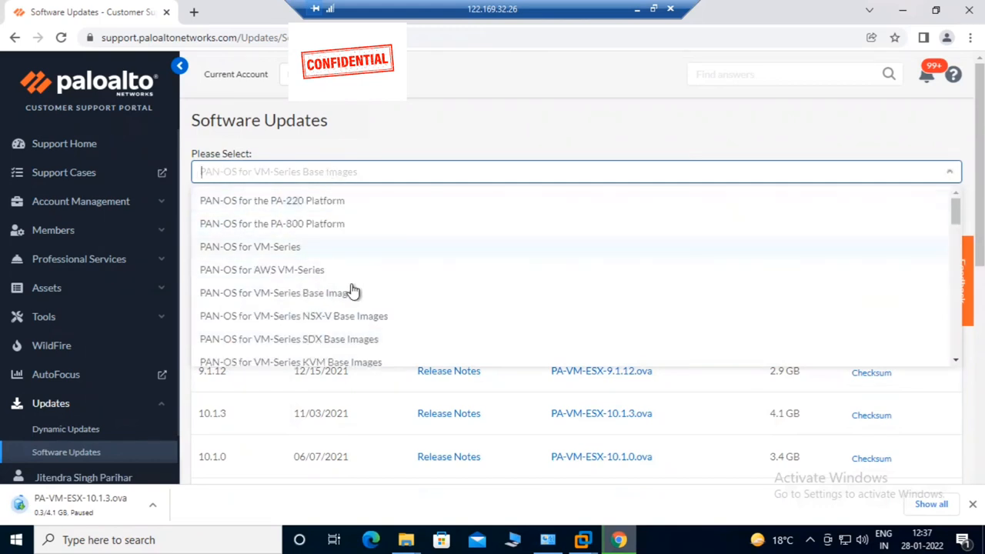
{"action": "left_click", "coordinate": [266, 269]}
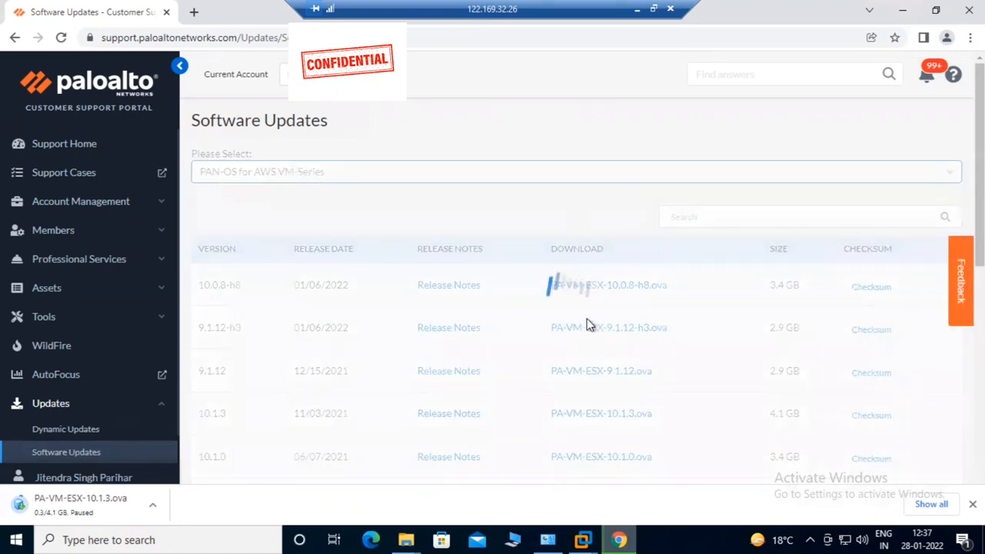